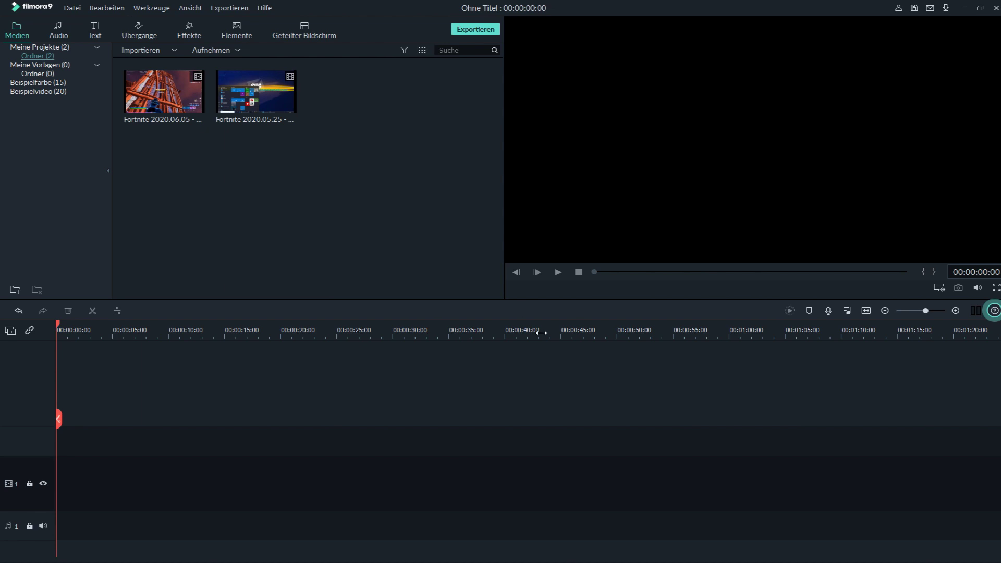
- Move the playhead to the cut between the two Fortnite clips and stop on the first clip's last frame
left_click_drag(531, 354, 532, 355)
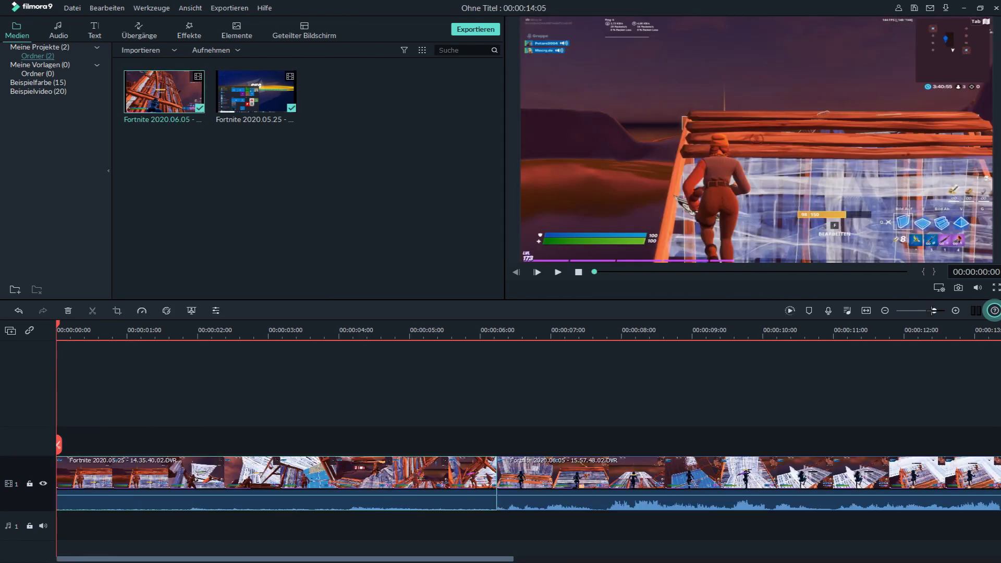
left_click_drag(59, 444, 147, 455)
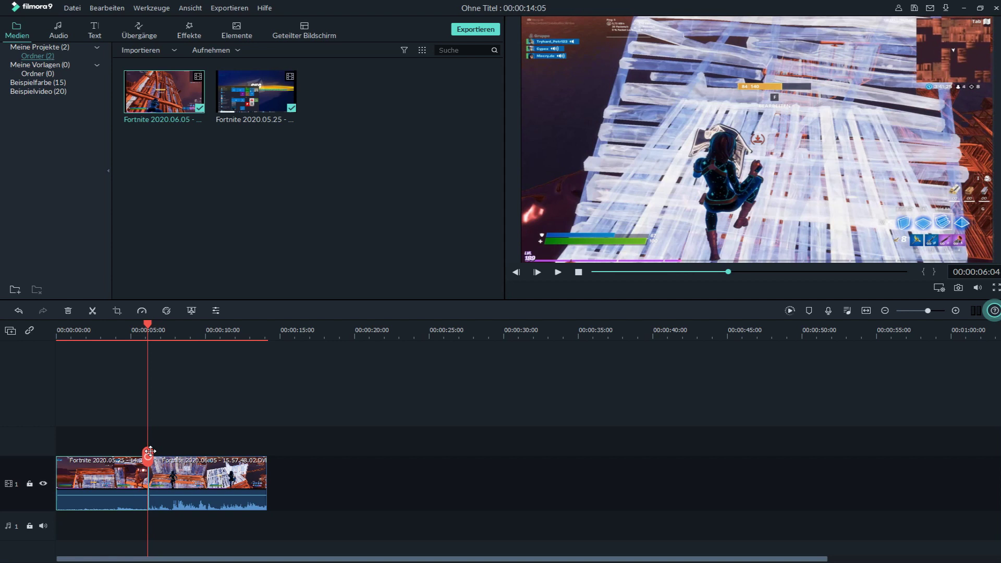
left_click_drag(927, 311, 936, 311)
key("Right")
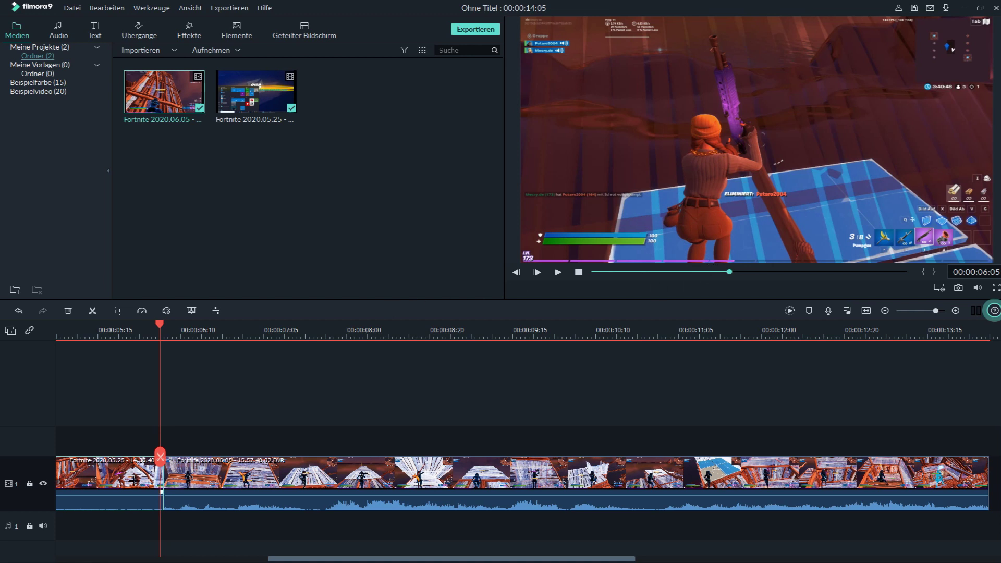
key("Right")
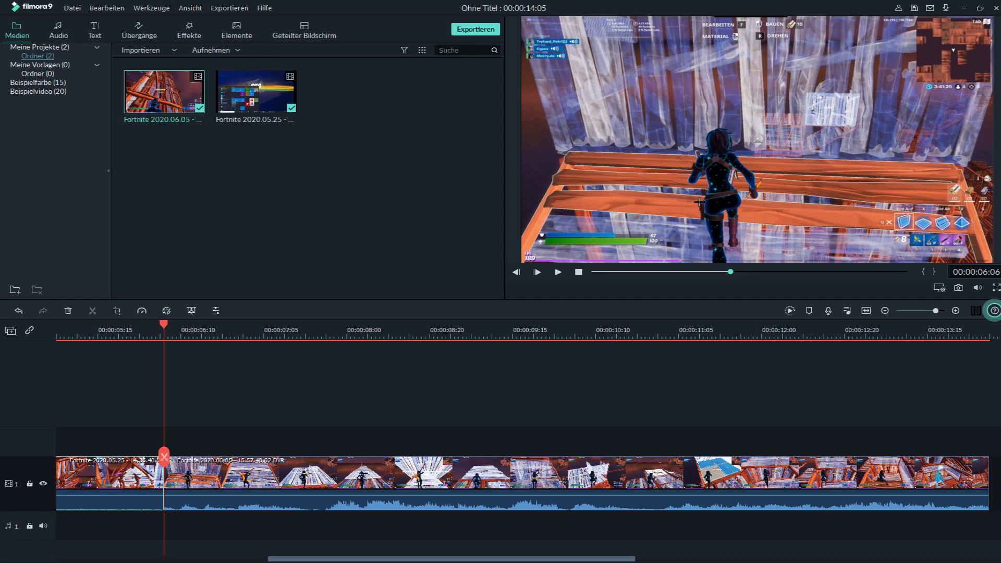
key("Left")
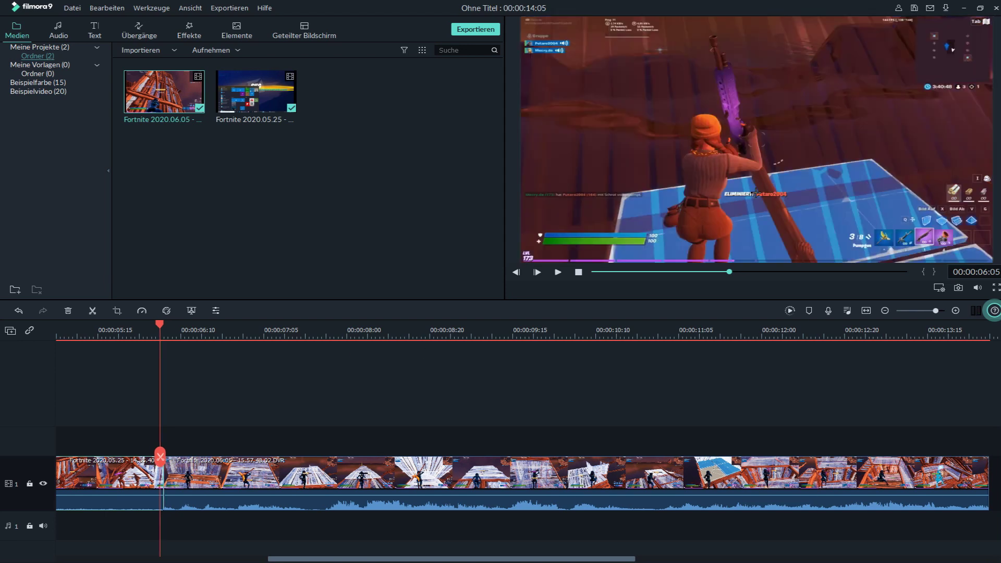
key("Right")
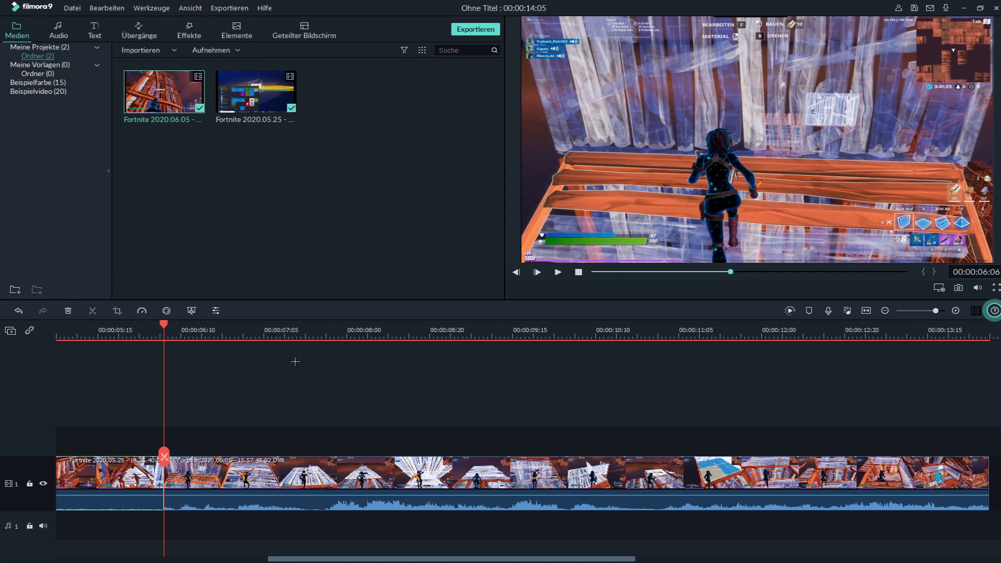
key("Left")
key("Right")
key("Left")
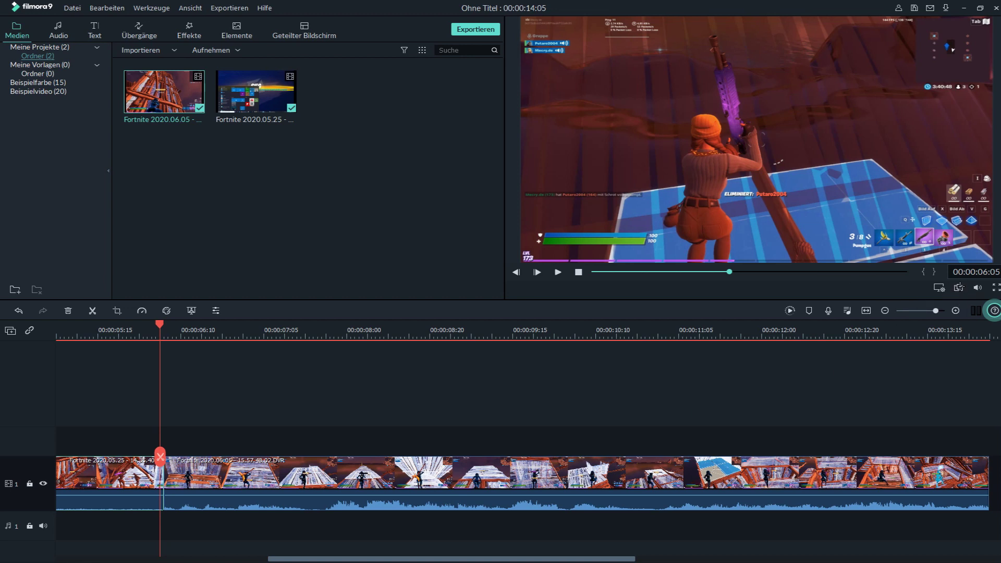
- Capture snapshots of the first clip's last frame and the second clip's first frame
left_click(958, 287)
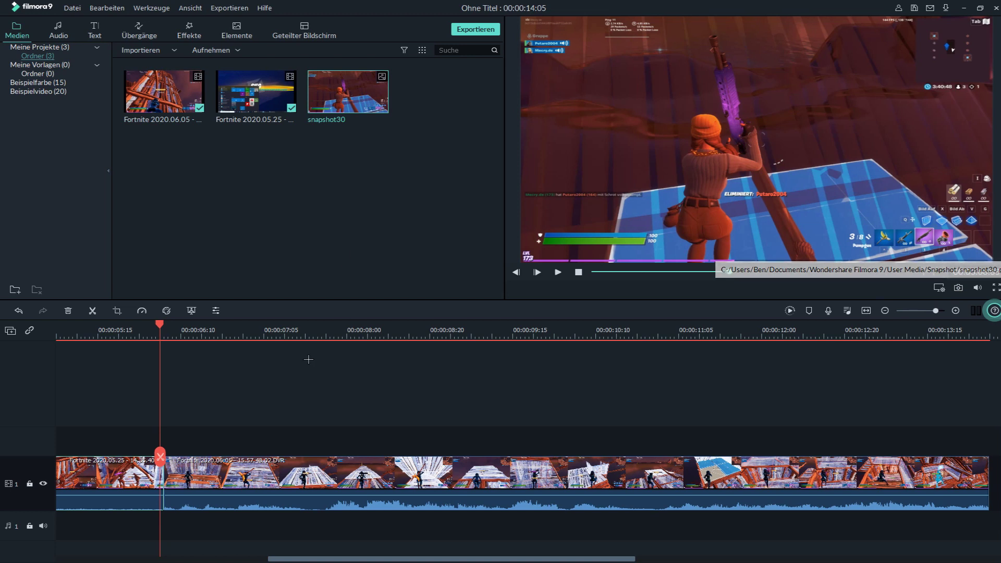
key("Right")
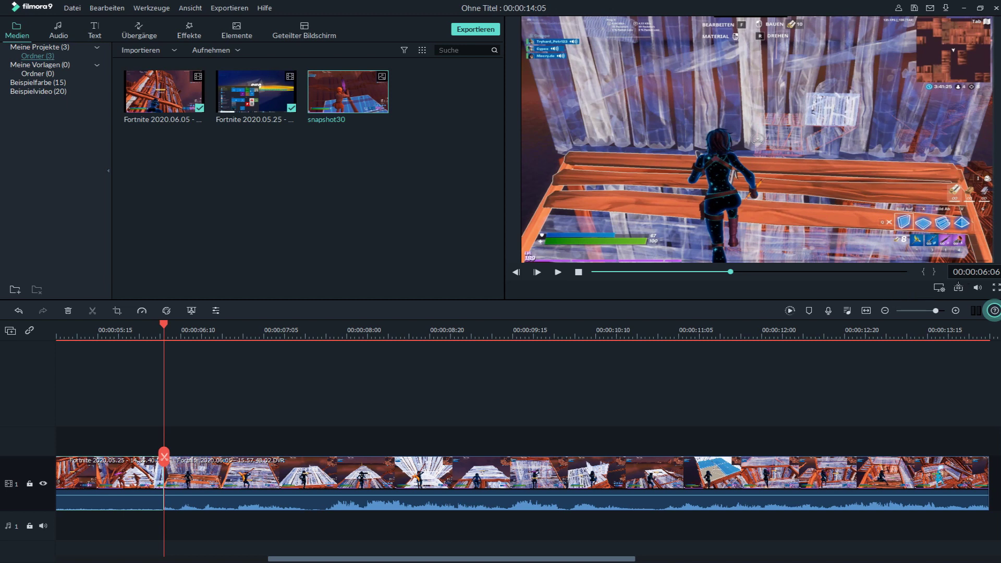
left_click(958, 288)
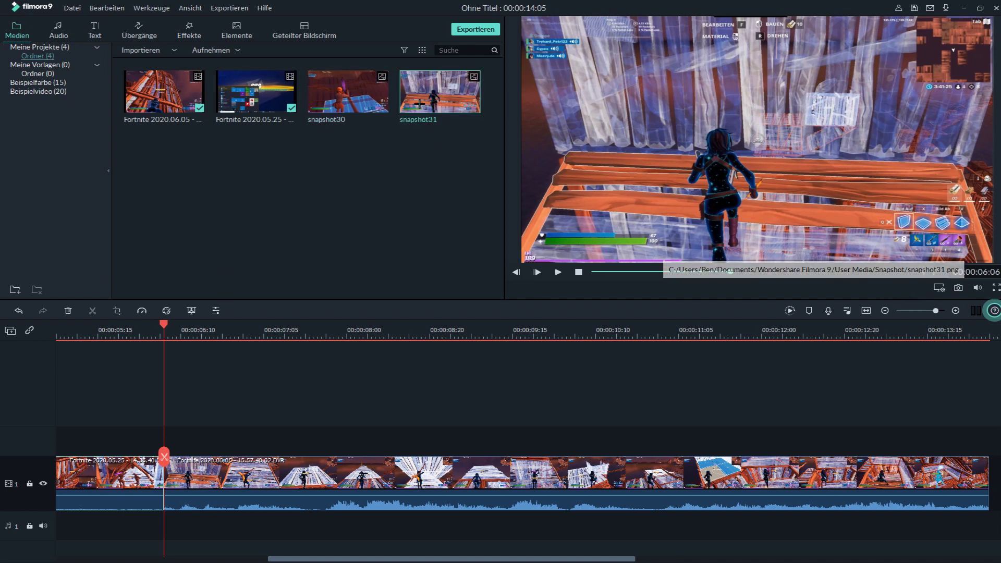
- Locate snapshot30 in its Snapshot folder, view it in Photos and open it for editing in Paint 3D
right_click(370, 99)
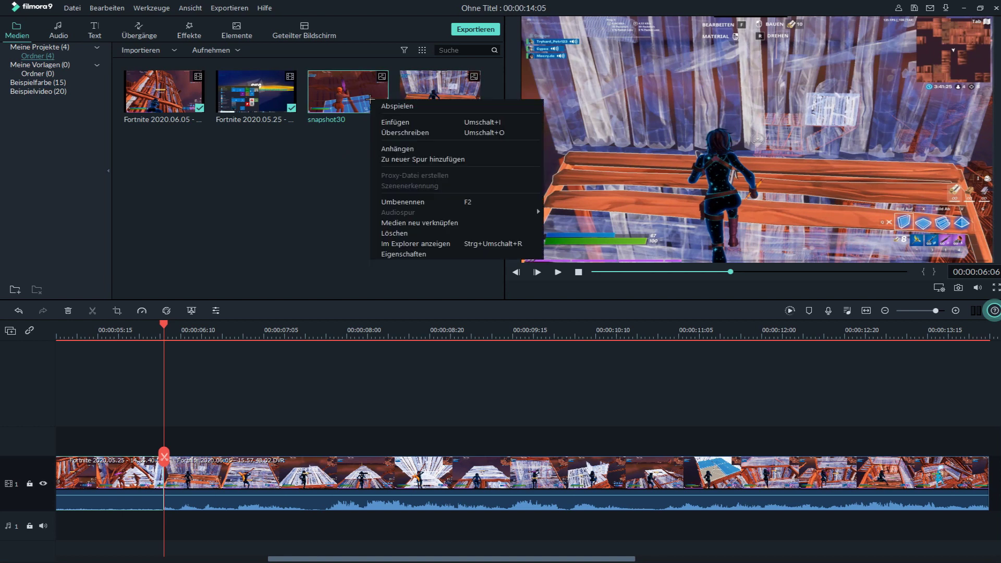
left_click(411, 243)
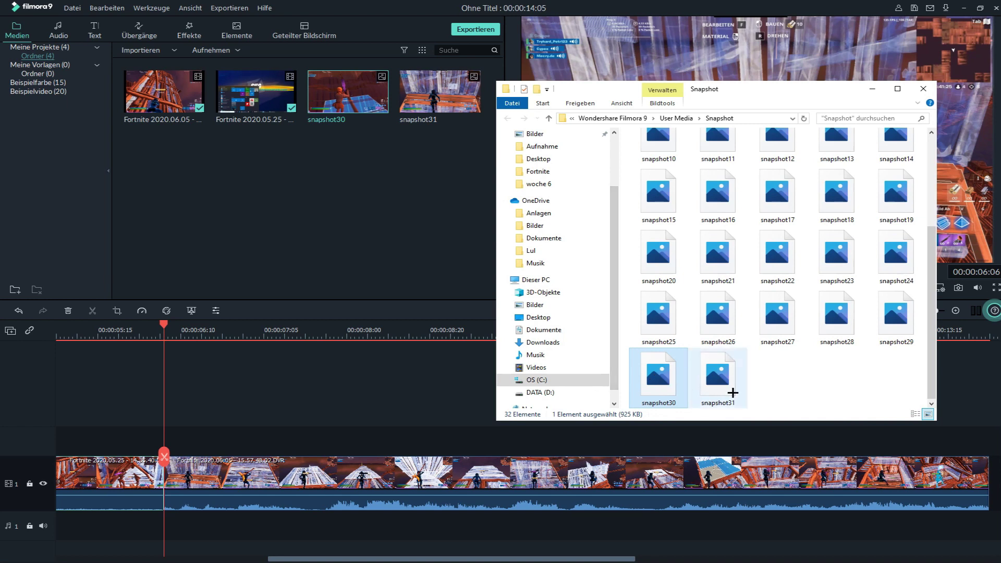
left_click_drag(665, 376, 654, 383)
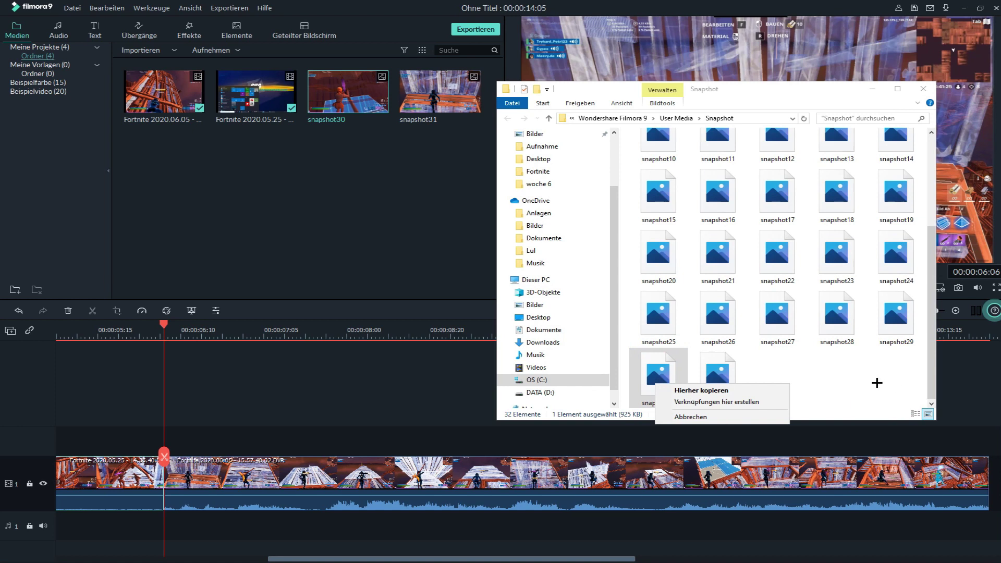
left_click(875, 384)
double_click(637, 384)
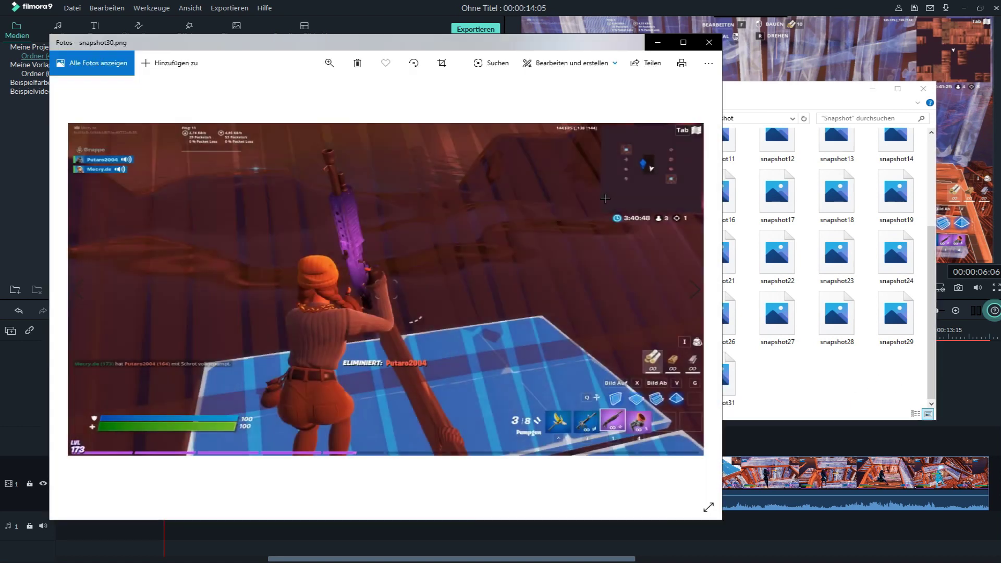
left_click(592, 63)
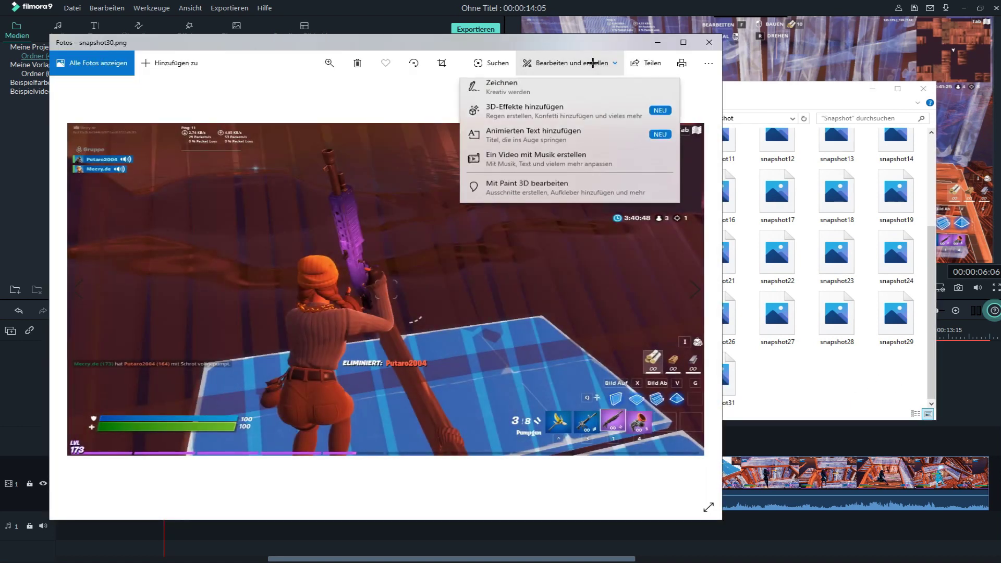
left_click(507, 219)
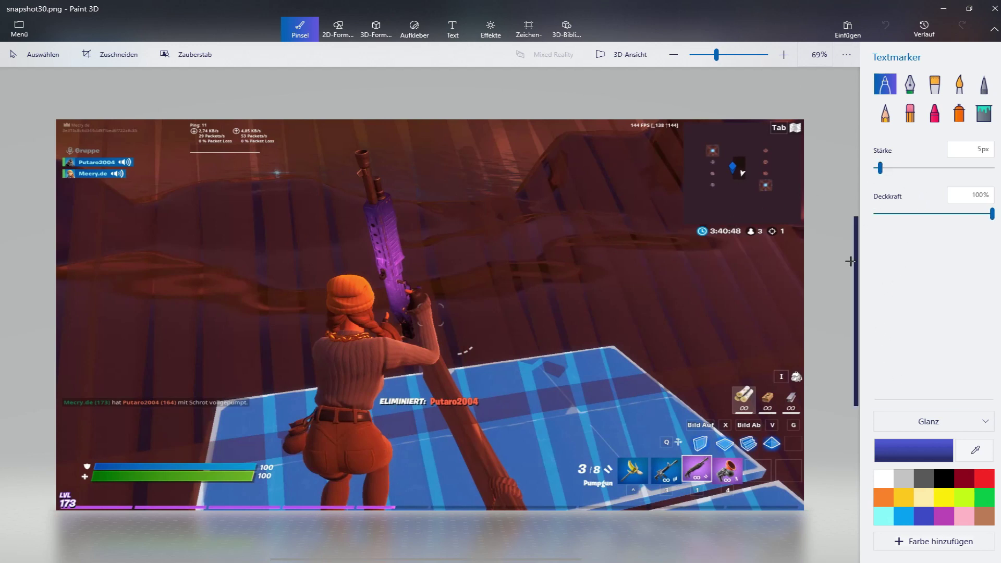
- Paint over the background near the image's upper and right edges with a black 77 px marker
left_click(944, 478)
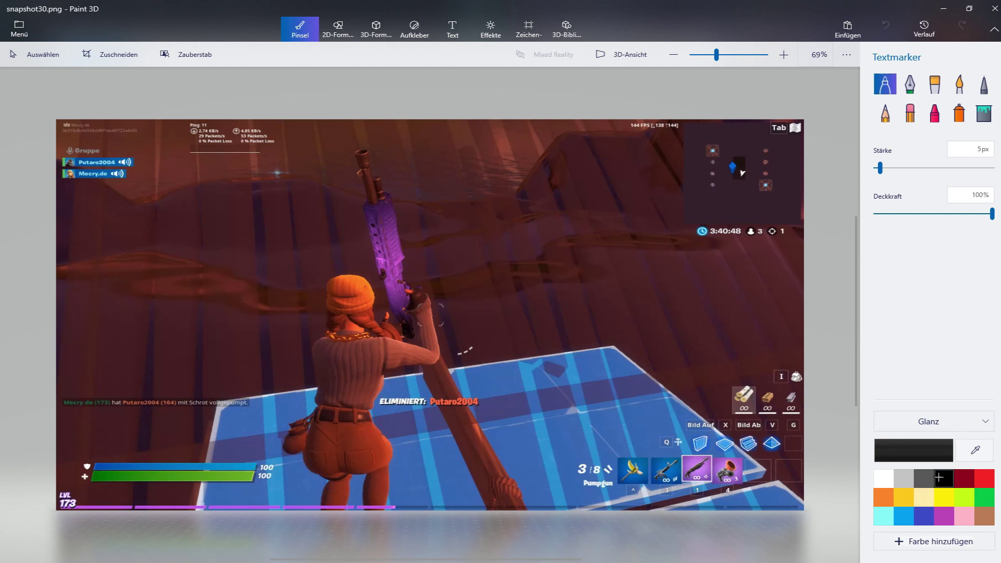
left_click_drag(880, 166, 965, 168)
mouse_move(774, 125)
left_mouse_down()
mouse_move(748, 497)
mouse_move(768, 385)
mouse_move(801, 477)
mouse_move(779, 126)
mouse_move(792, 125)
mouse_move(729, 125)
left_mouse_up()
mouse_move(462, 110)
left_mouse_down()
mouse_move(586, 134)
mouse_move(737, 118)
mouse_move(780, 127)
mouse_move(782, 137)
mouse_move(632, 143)
mouse_move(723, 181)
left_mouse_up()
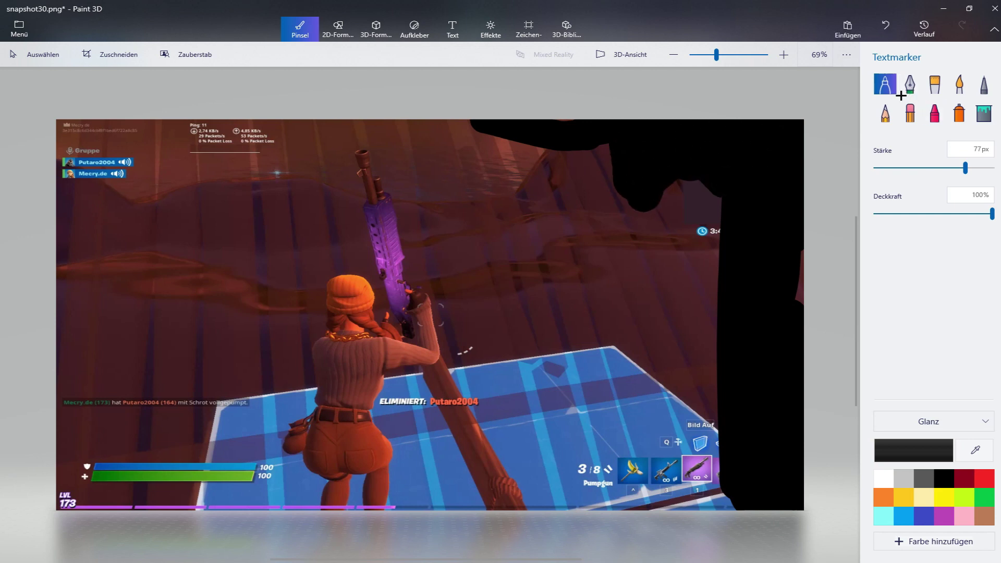
- Draw a black outline beside the character from the leg upward with the marker thickness set to 3 px
left_click_drag(965, 168, 878, 169)
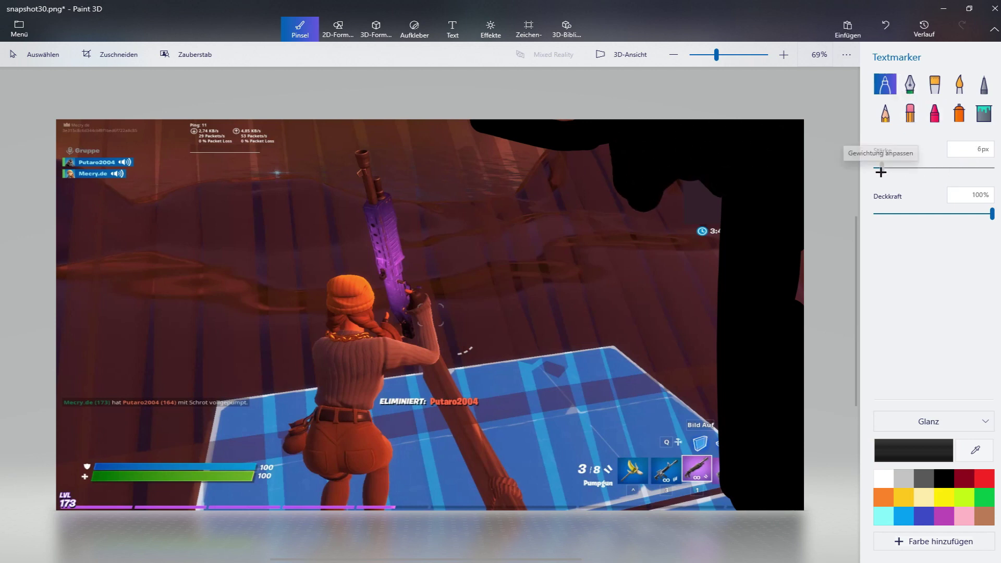
scroll(377, 470, "up", 1)
scroll(377, 470, "up", 3)
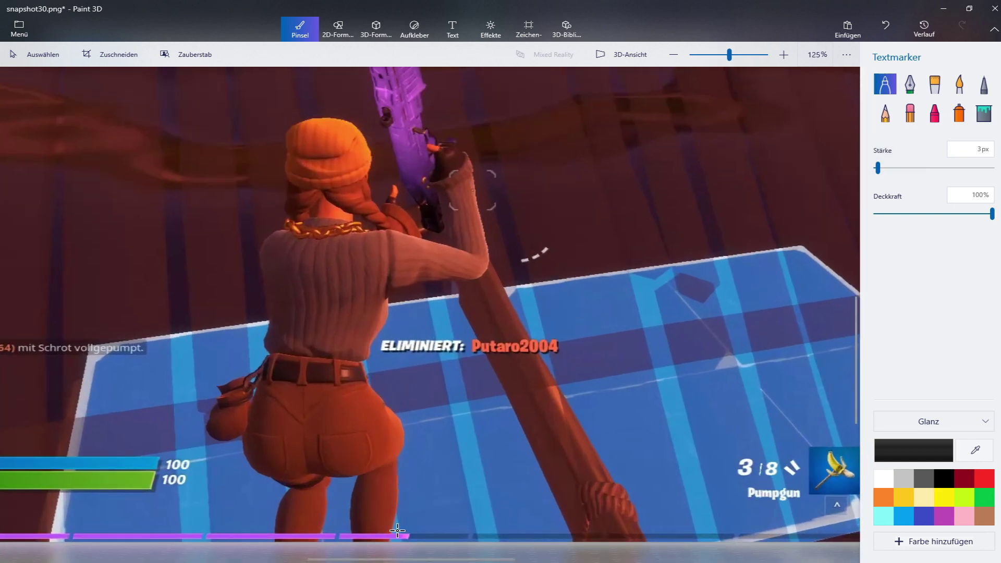
mouse_move(392, 539)
left_mouse_down()
mouse_move(476, 317)
mouse_move(560, 209)
left_mouse_up()
left_click_drag(392, 541, 405, 430)
scroll(724, 422, "down", 5)
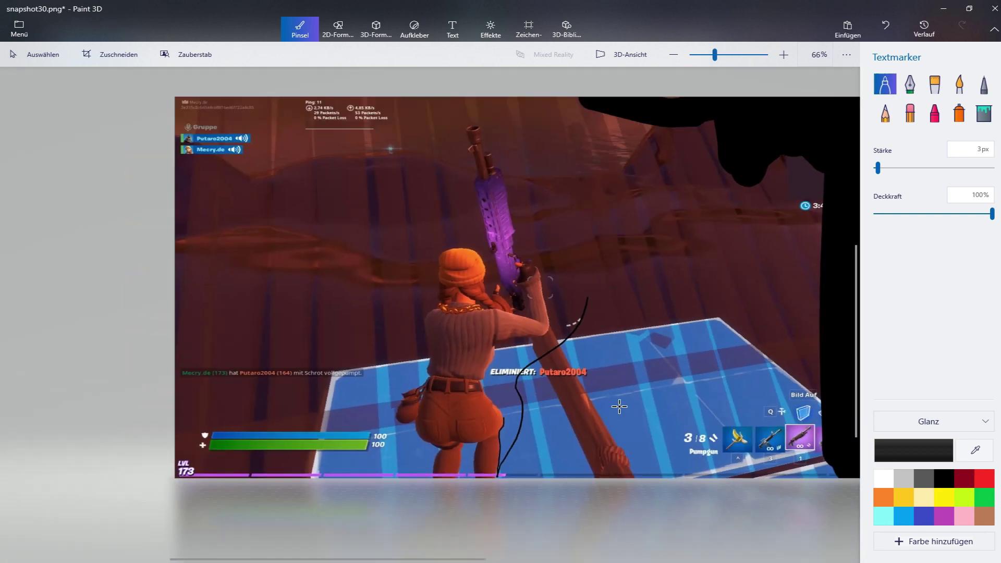
- Trace the character and weapon and paint all the remaining background black, using marker thicknesses such as 13, 20 and 30 px
mouse_move(879, 167)
left_mouse_down()
mouse_move(952, 167)
mouse_move(882, 168)
left_mouse_up()
scroll(581, 351, "up", 10)
scroll(286, 97, "up", 5)
scroll(652, 188, "up", 8)
scroll(837, 223, "down", 4)
scroll(854, 224, "down", 2)
scroll(839, 346, "up", 1)
scroll(304, 243, "down", 3)
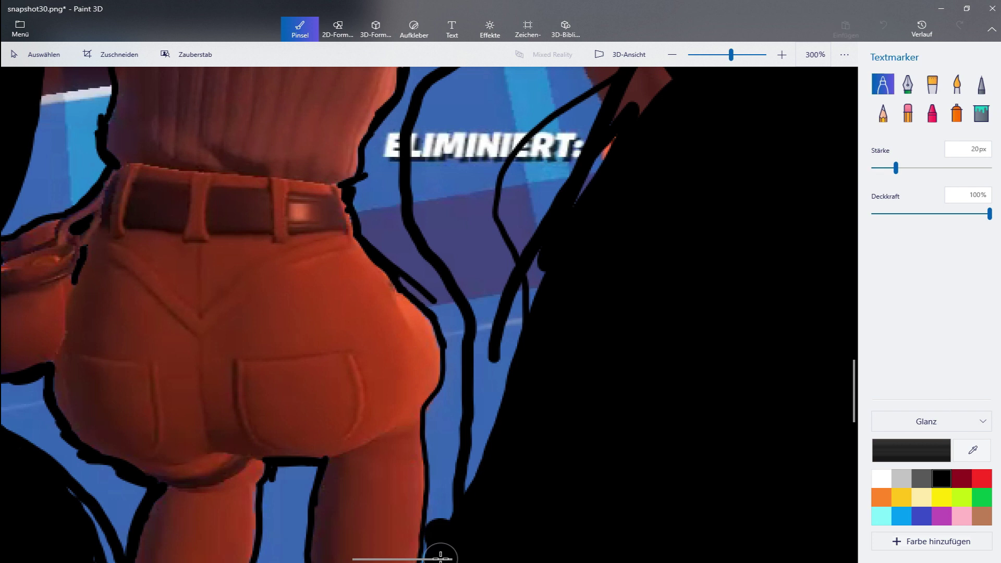
scroll(612, 378, "up", 2)
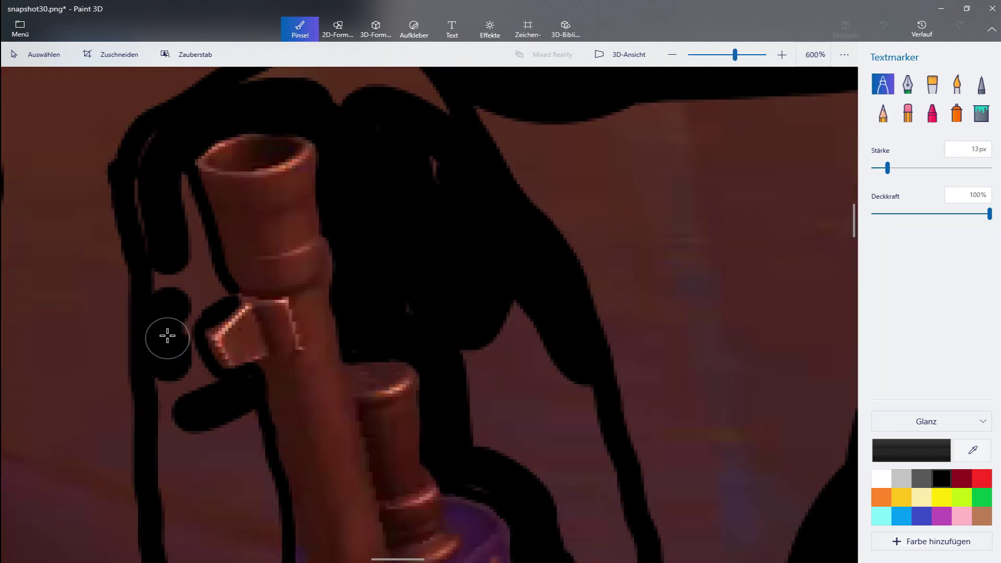
scroll(204, 369, "down", 2)
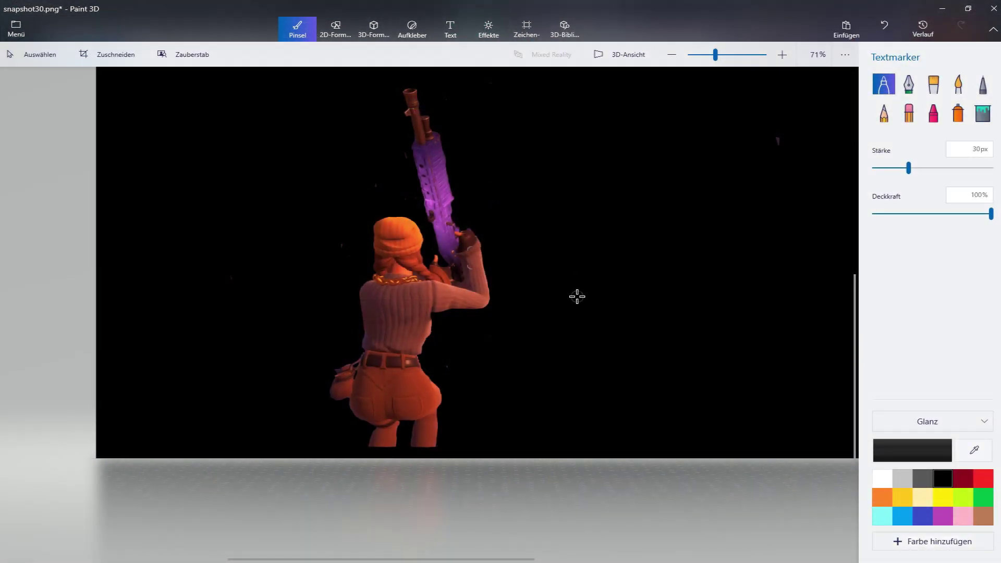
scroll(371, 318, "up", 3)
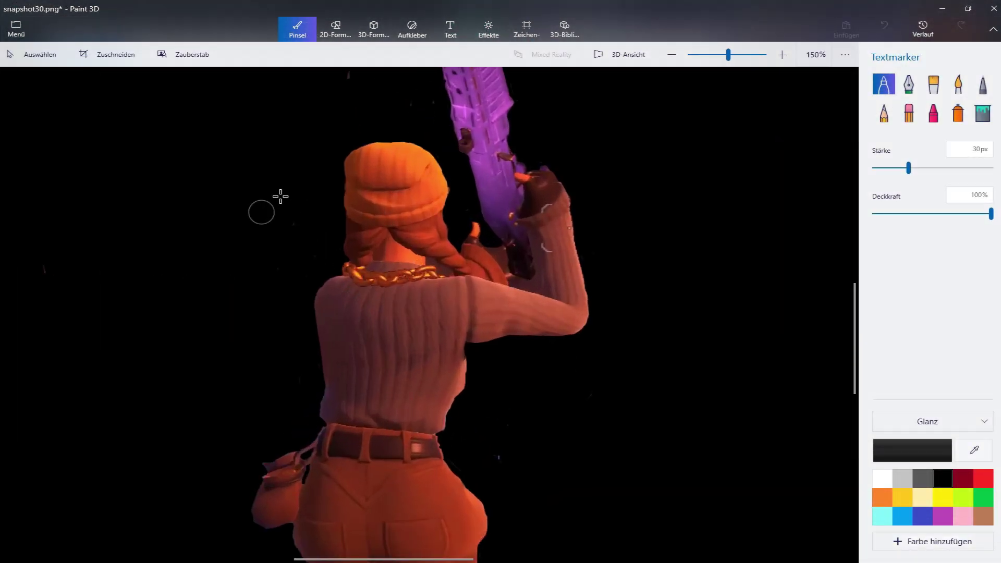
scroll(715, 250, "down", 4)
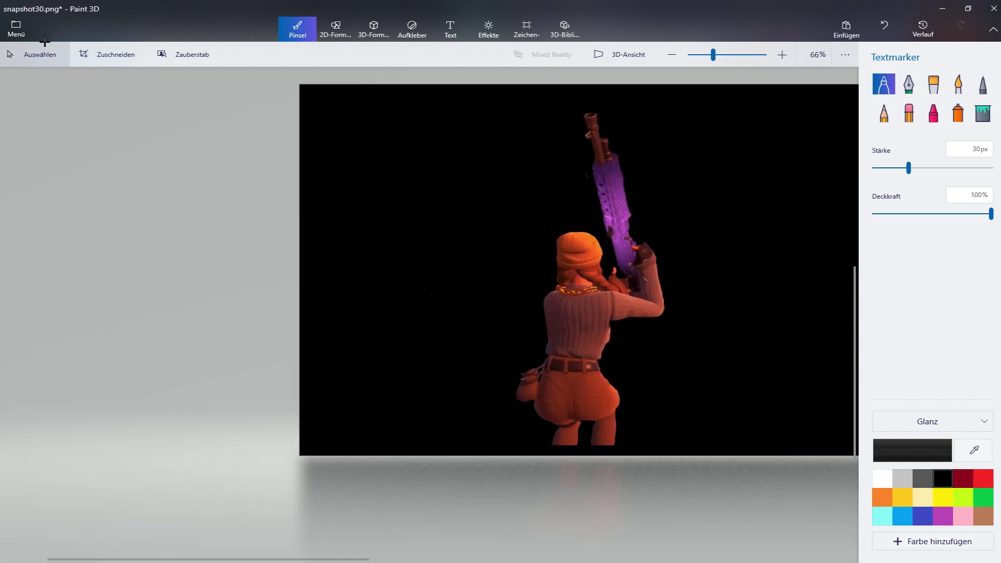
- Save the edited snapshot30 image, close Paint 3D and return to Filmora9
left_click(16, 27)
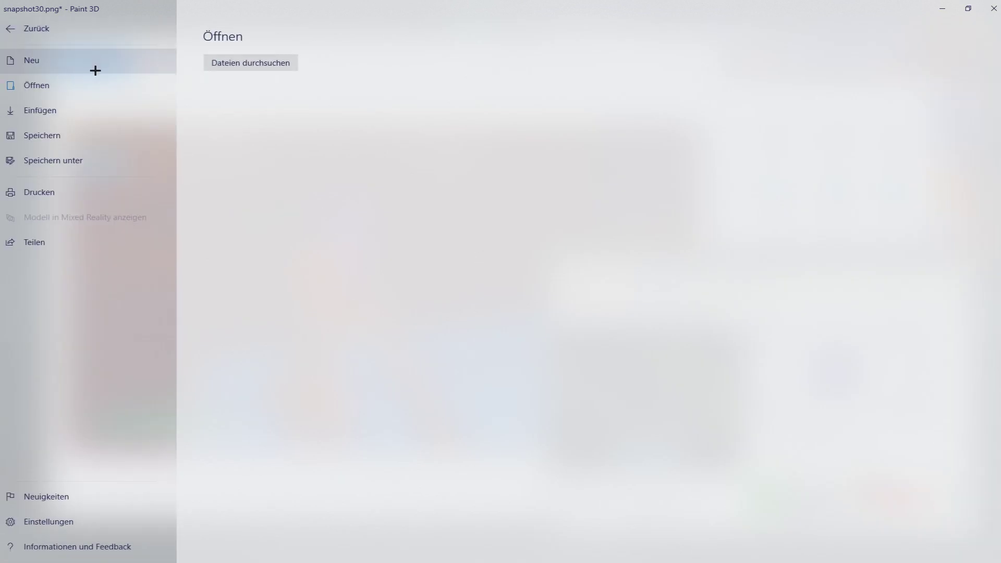
left_click(60, 134)
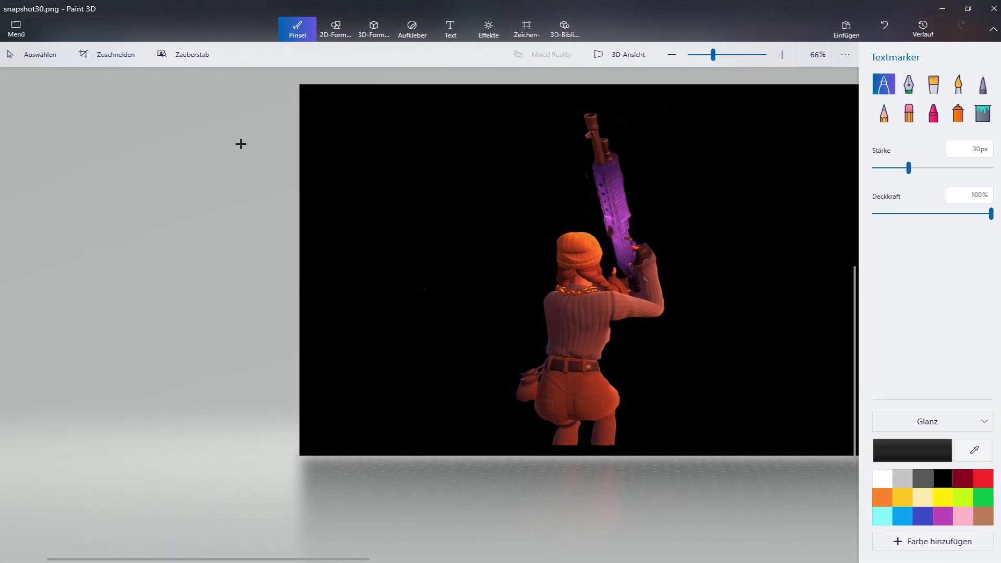
left_click(994, 5)
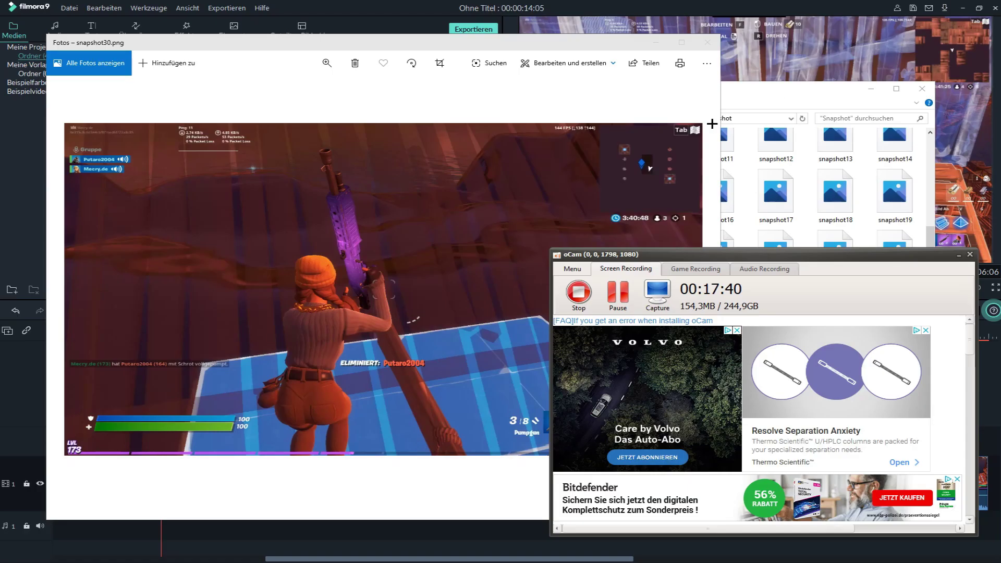
left_click(770, 48)
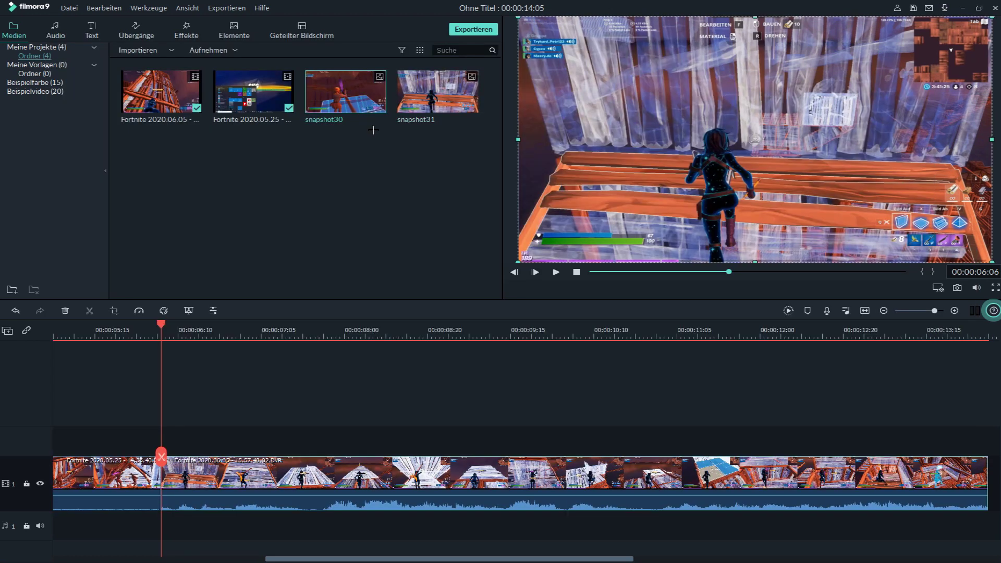
- Preview the edited snapshot30 and insert it on video track 1 at the cut between the two Fortnite clips
double_click(369, 105)
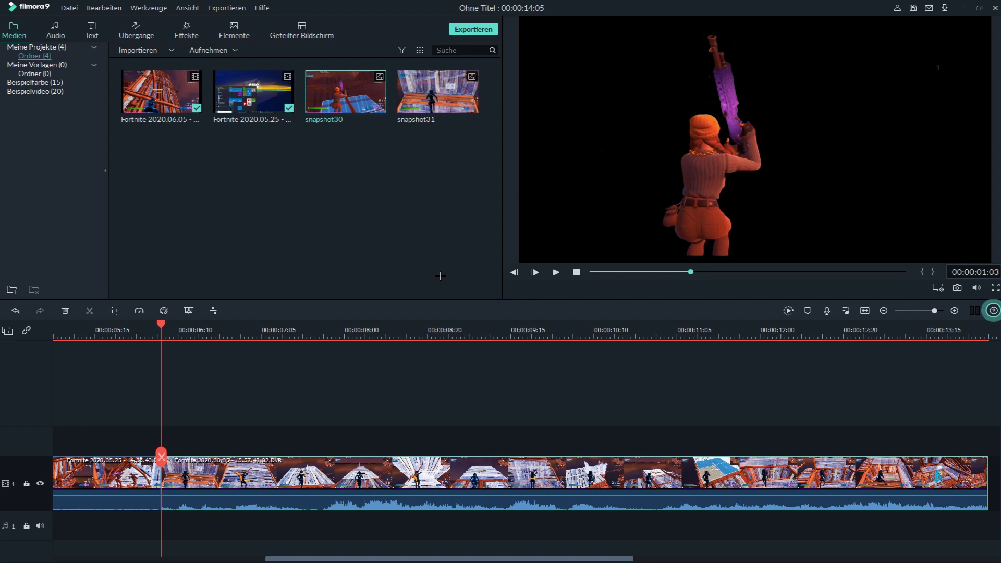
left_click(123, 486)
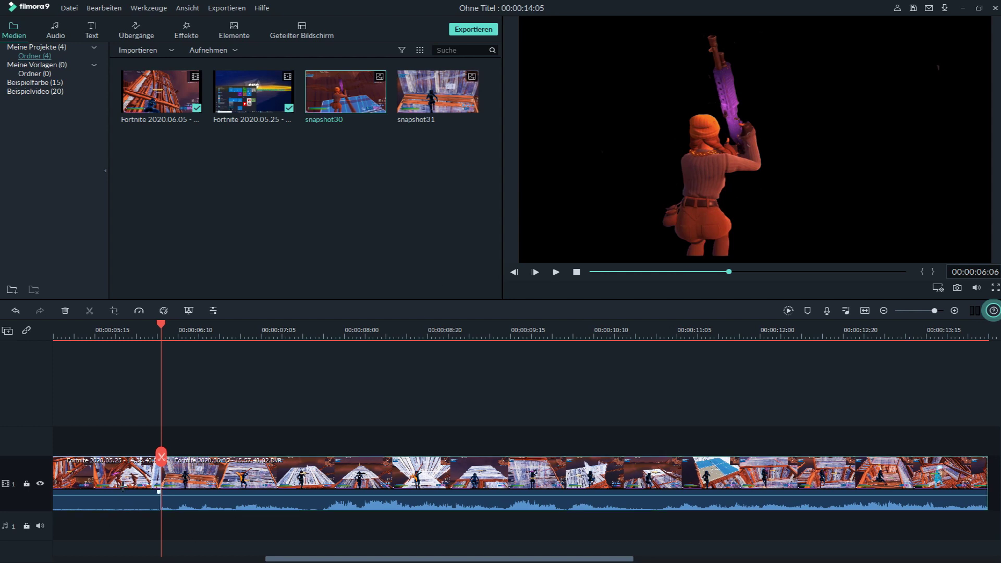
left_click_drag(282, 485, 373, 485)
left_click_drag(346, 92, 167, 496)
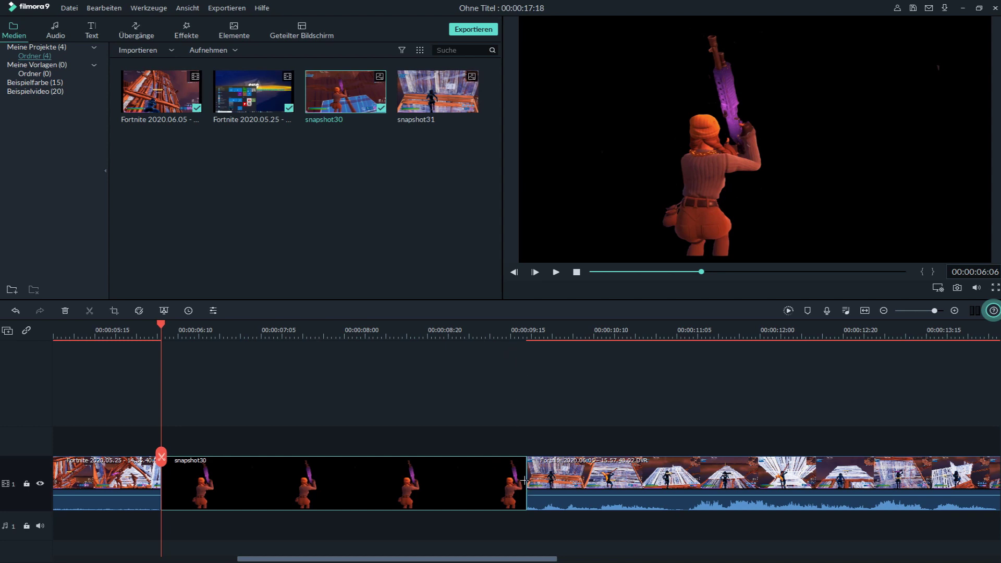
- Shorten the snapshot30 clip on the timeline so that it ends at 00:00:07:10
left_click_drag(527, 480, 518, 483)
key("space")
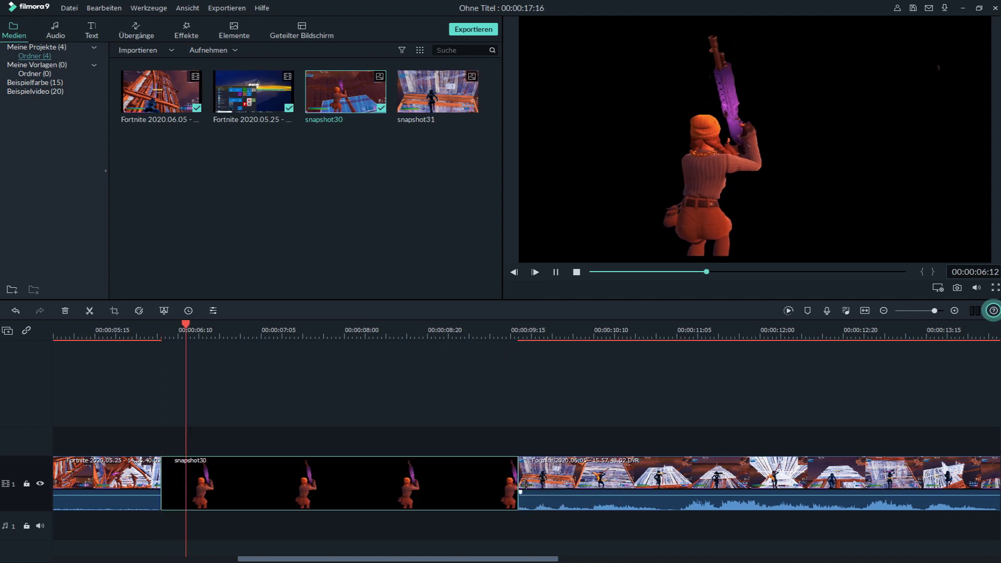
key("space")
left_click_drag(519, 482, 282, 482)
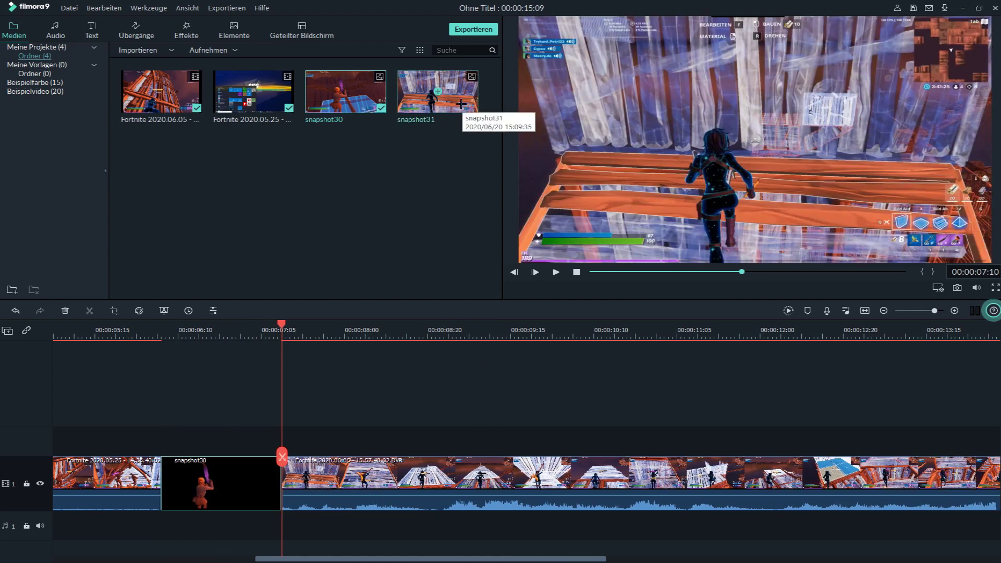
- Locate the snapshot31 image in its Explorer folder, open it in Photos and send it to Paint 3D for editing
double_click(418, 104)
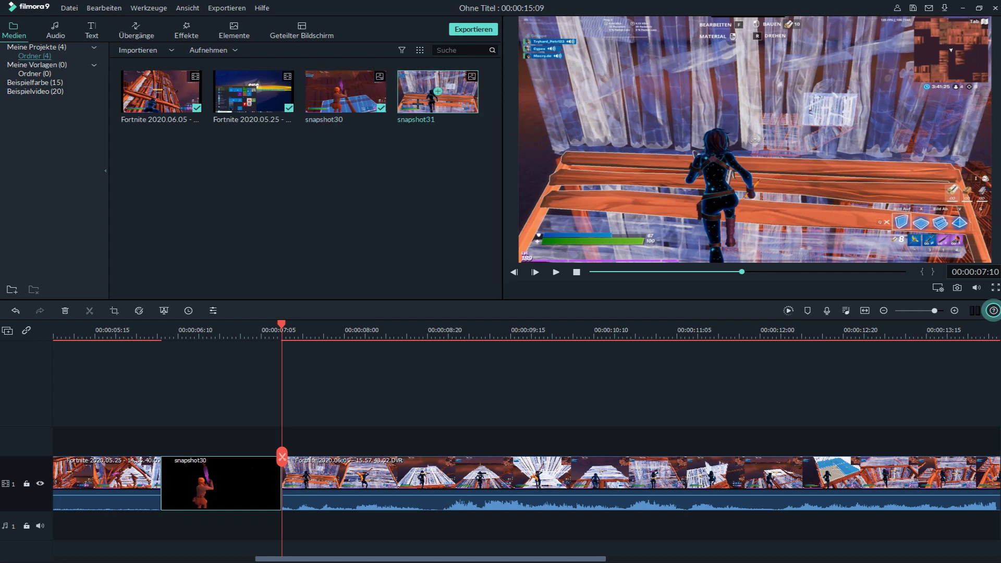
right_click(413, 111)
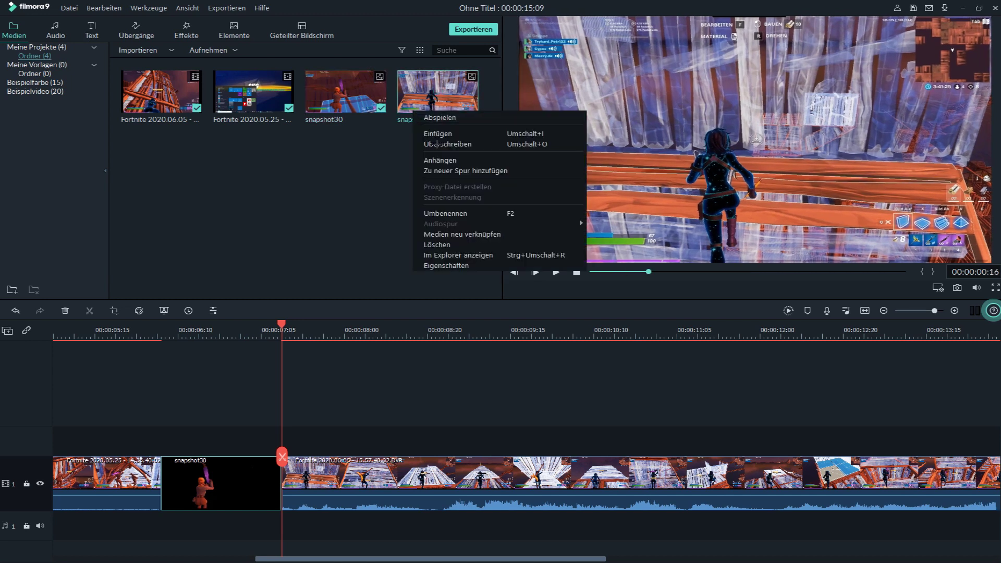
left_click(459, 254)
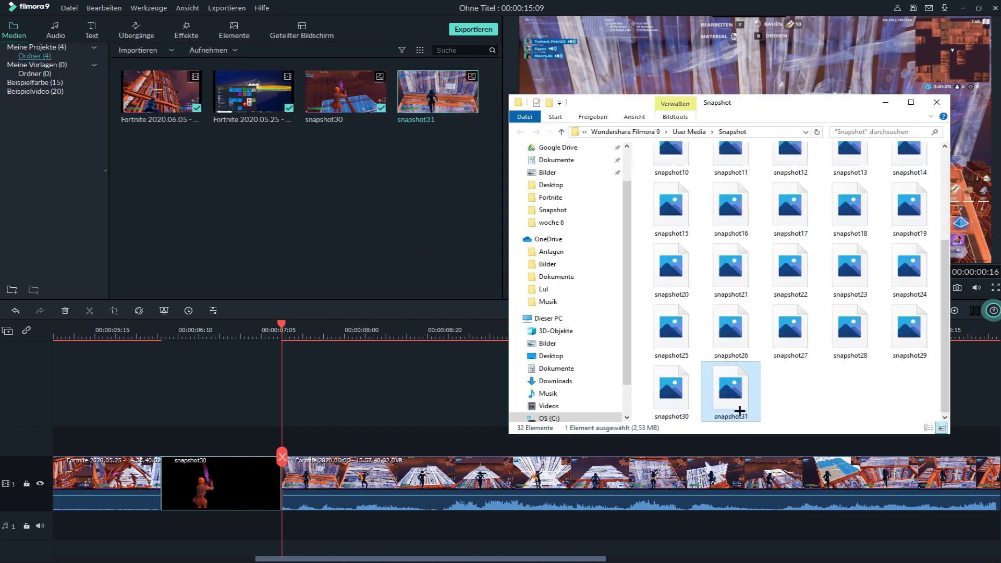
double_click(740, 411)
left_click(558, 63)
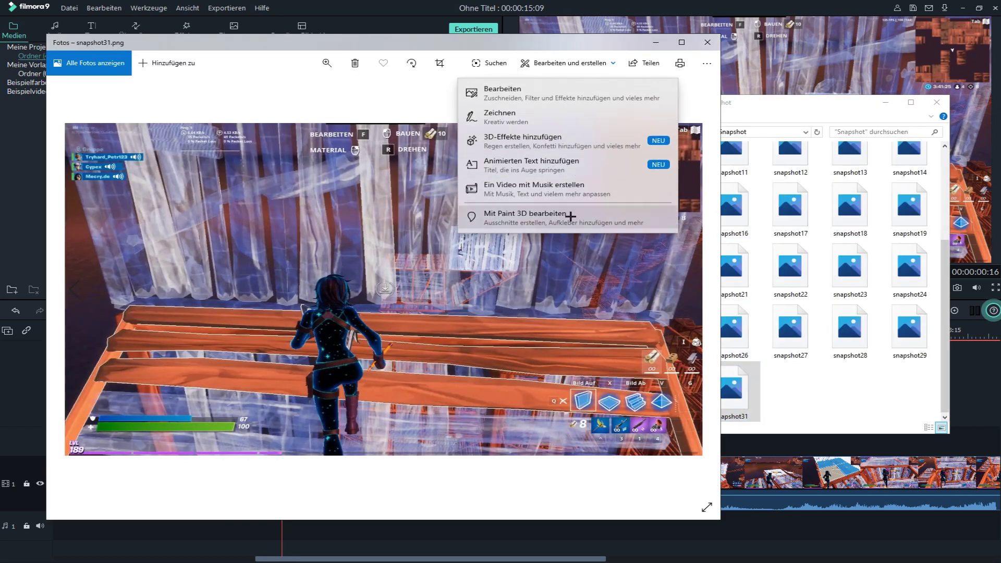
left_click(566, 222)
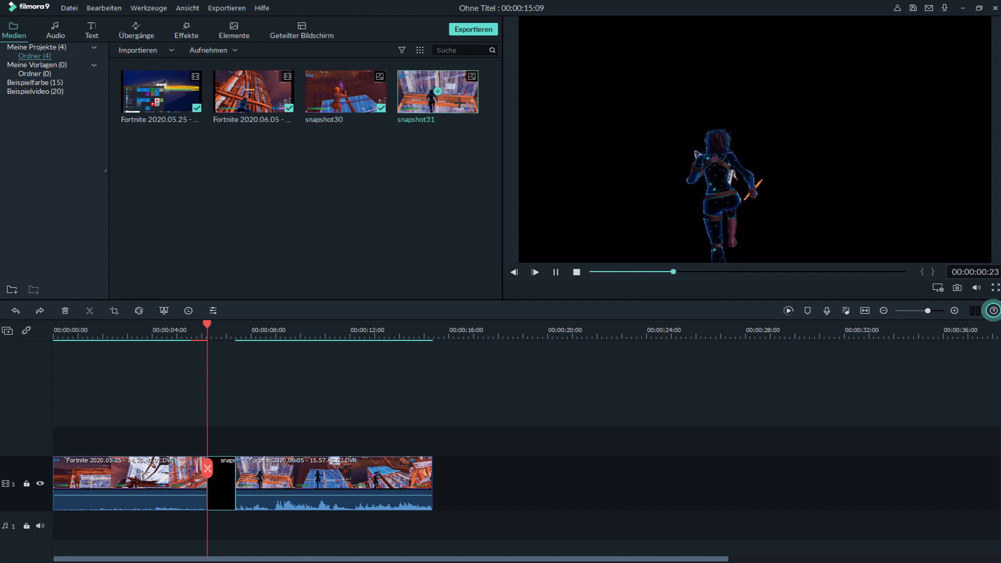
- Insert the edited snapshot31 at the cut and shorten it so it sits directly after snapshot30 on video track 1
left_click_drag(452, 109, 214, 443)
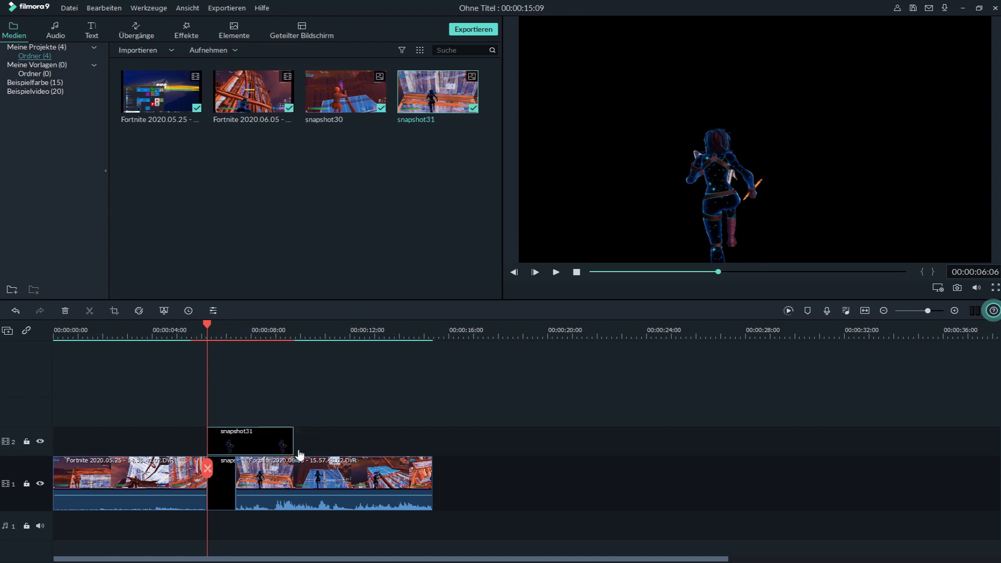
left_click_drag(294, 444, 238, 474)
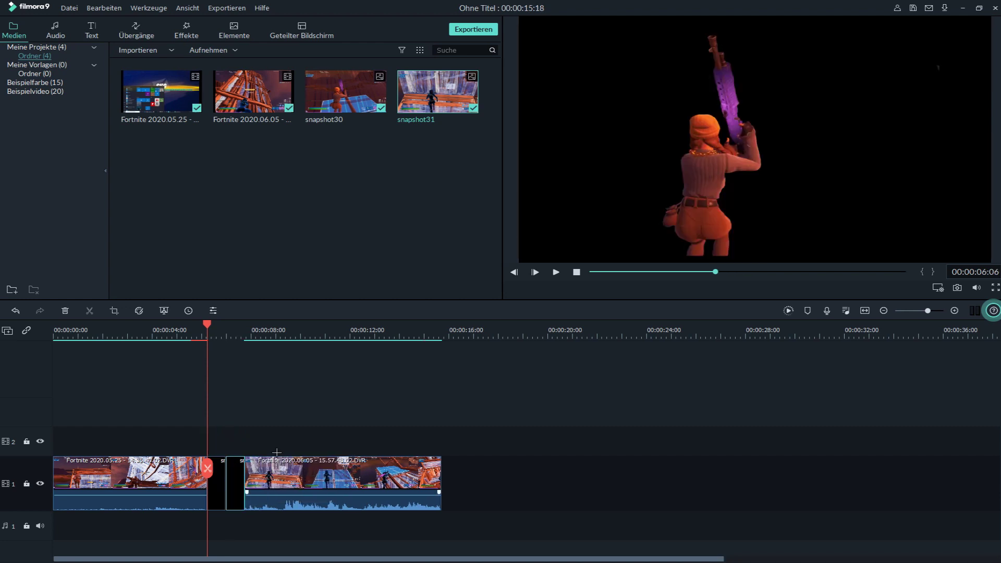
- Add the Abspann 3 title on video track 2 above both snapshots and delete all of its placeholder text
left_click(78, 35)
left_click_drag(355, 240, 243, 445)
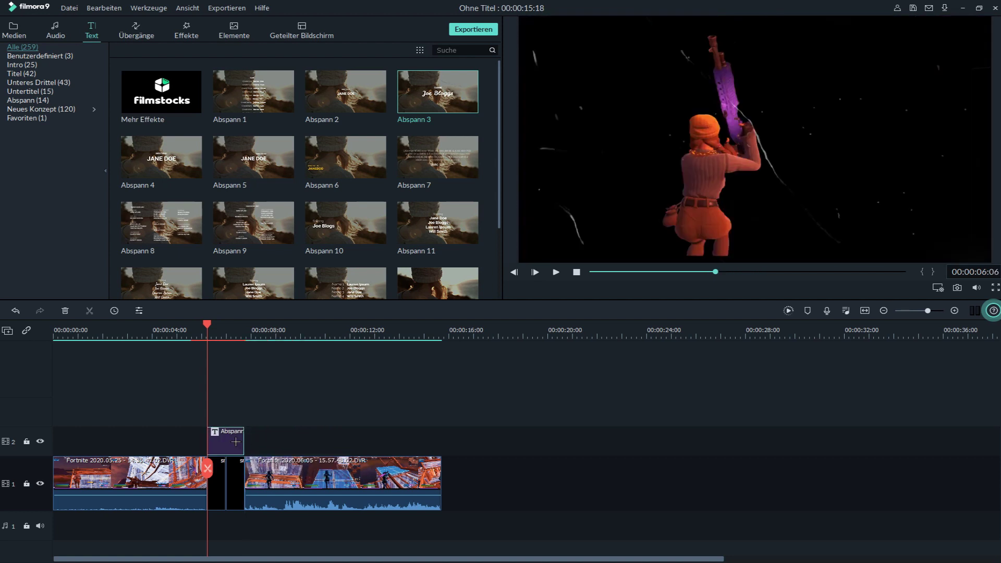
double_click(236, 441)
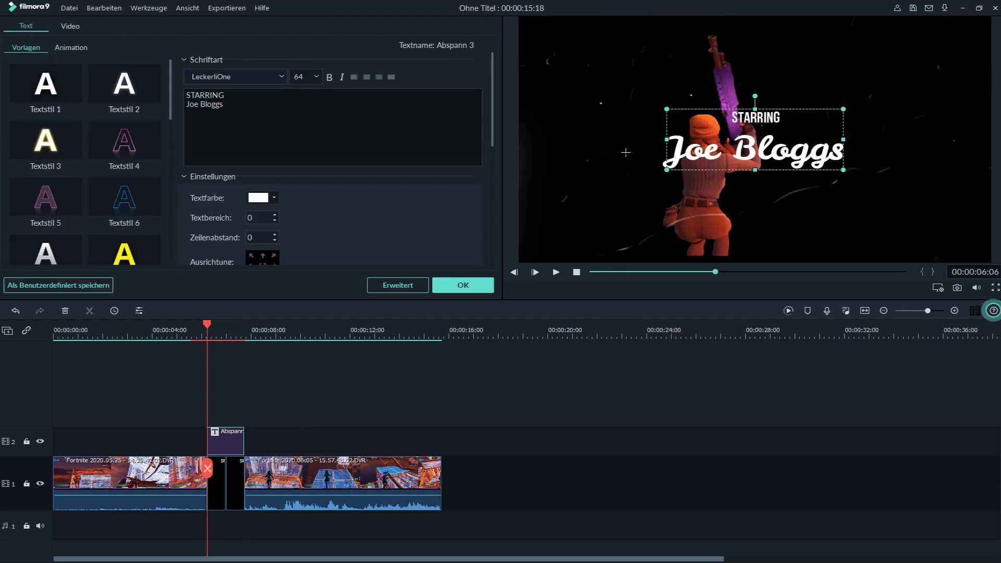
key("ctrl+a")
key("Delete")
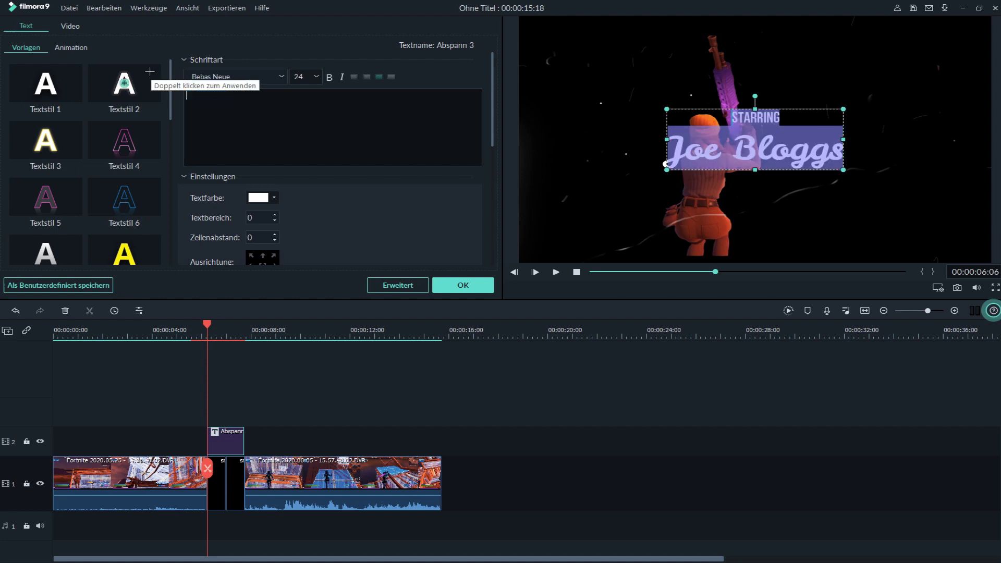
left_click(460, 287)
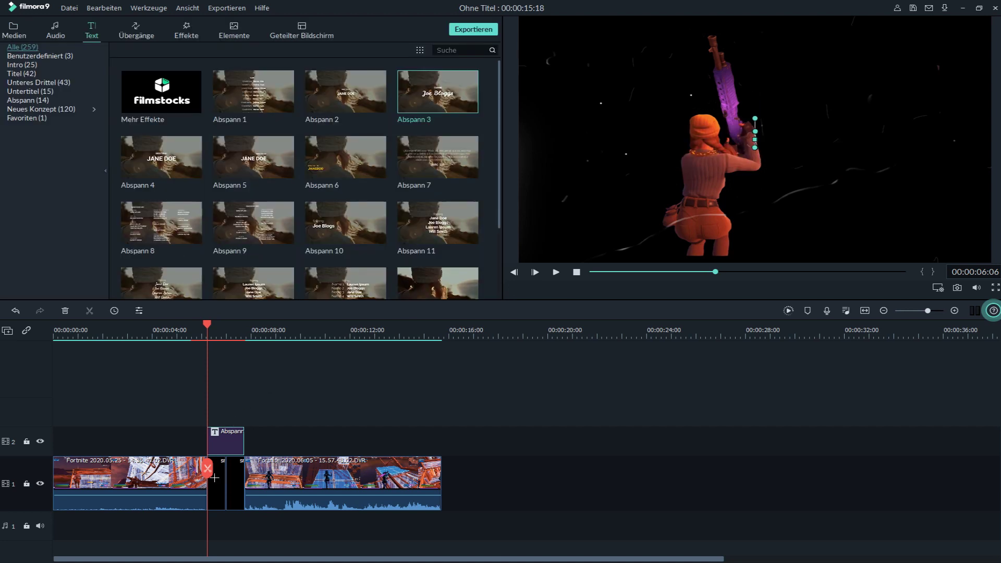
- Render the timeline preview and return the playhead to the start at 00:00:00:00
left_click_drag(209, 472, 115, 443)
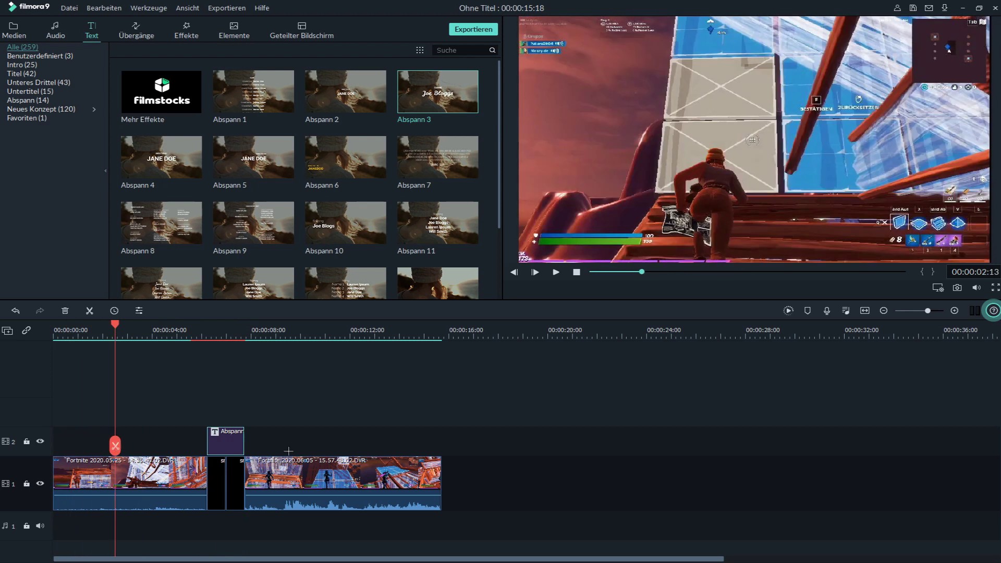
left_click(788, 311)
left_click_drag(120, 452, 55, 447)
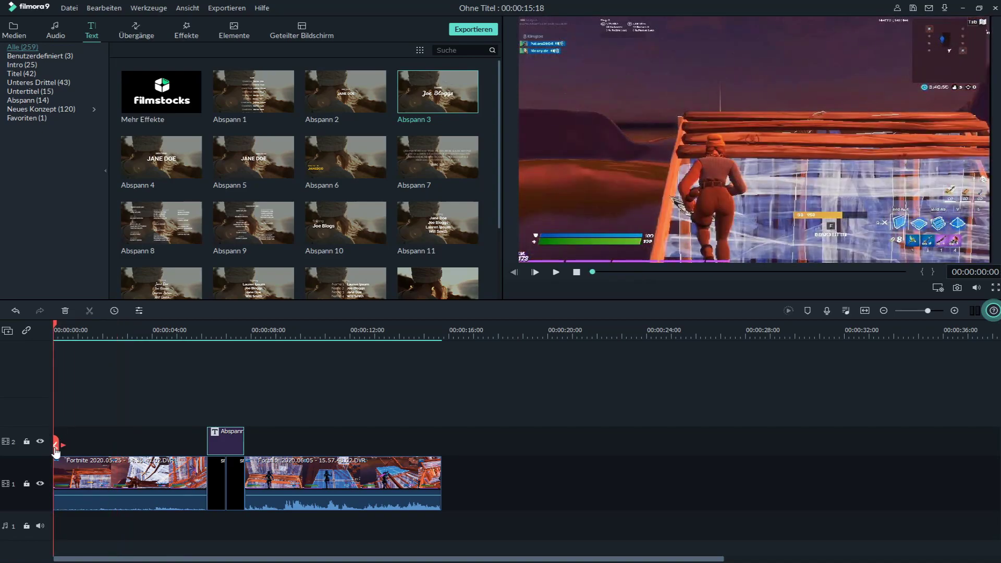